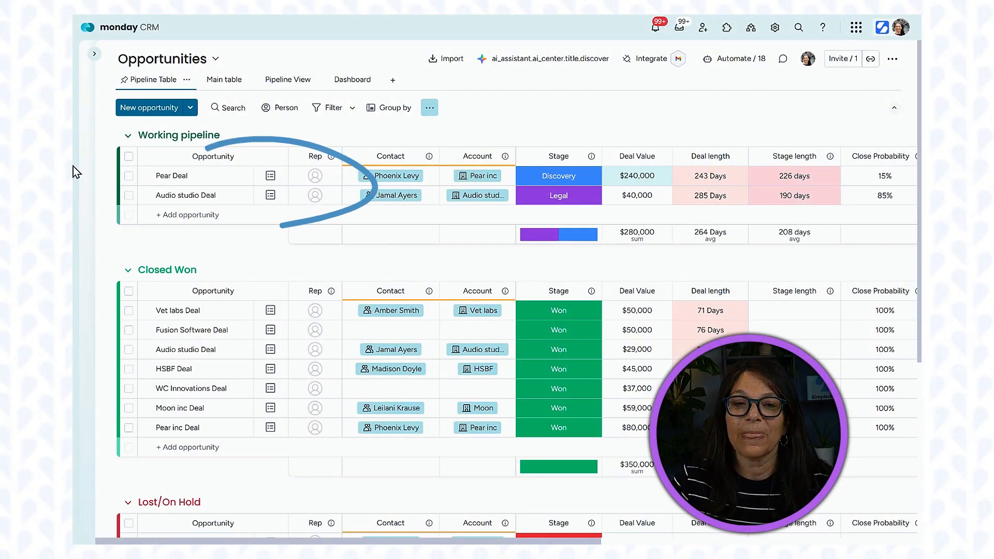
Open the Pear Deal opportunity's item card and start editing its overview layout and content
{"action": "left_click", "coordinate": [271, 176]}
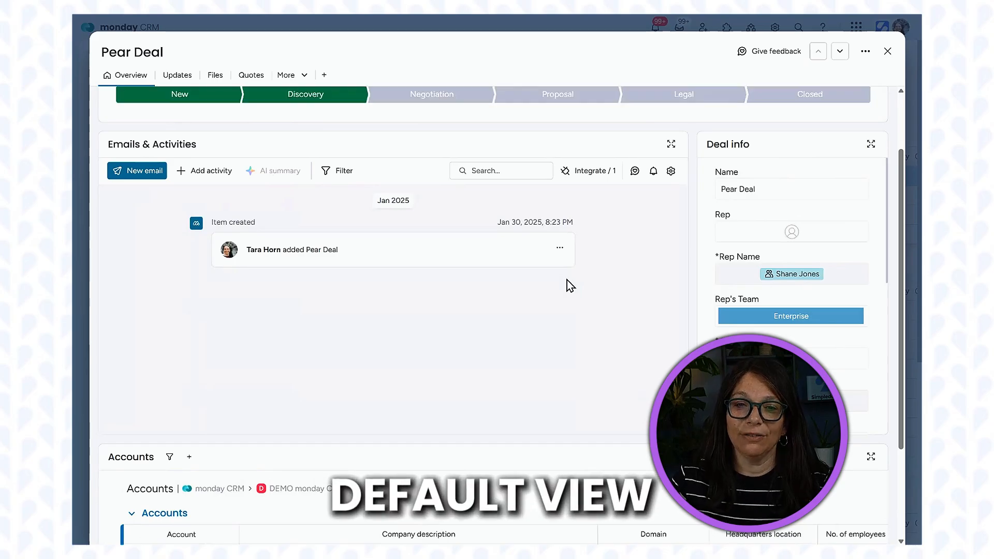
{"action": "scroll", "coordinate": [567, 281], "scroll_direction": "up", "scroll_amount": 2}
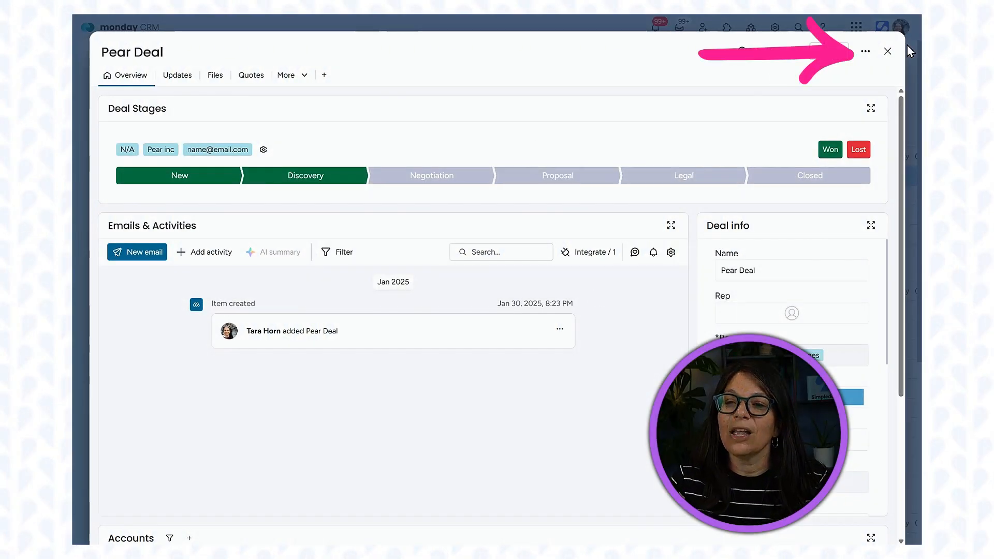
{"action": "left_click", "coordinate": [866, 54]}
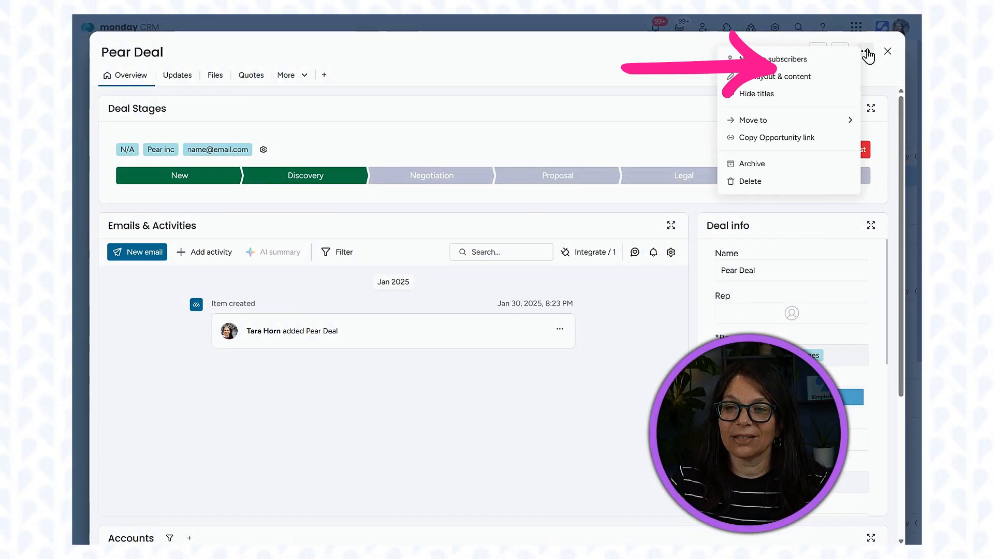
{"action": "left_click", "coordinate": [816, 77]}
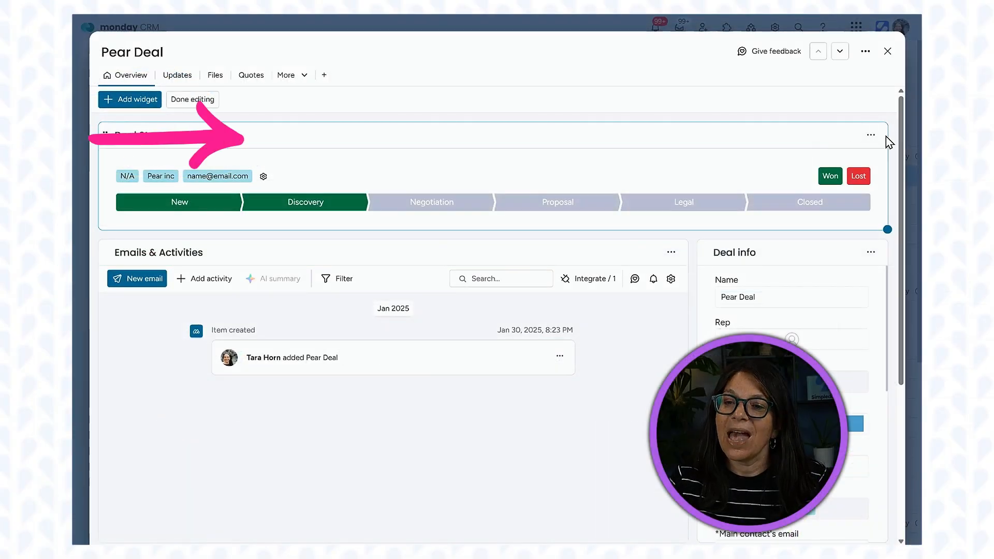
Delete the Deal Stages widget from the Pear Deal overview
{"action": "left_click", "coordinate": [872, 136]}
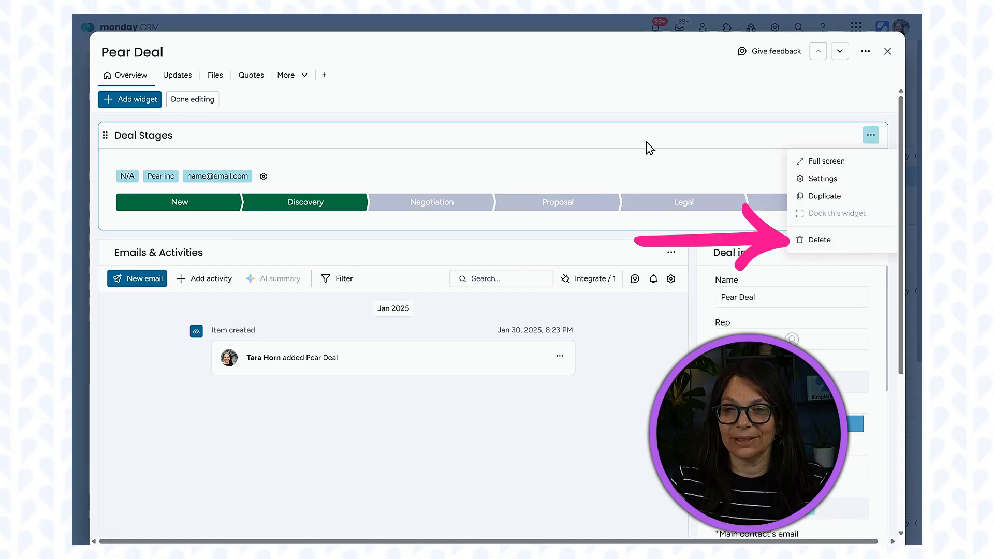
{"action": "left_click", "coordinate": [651, 117]}
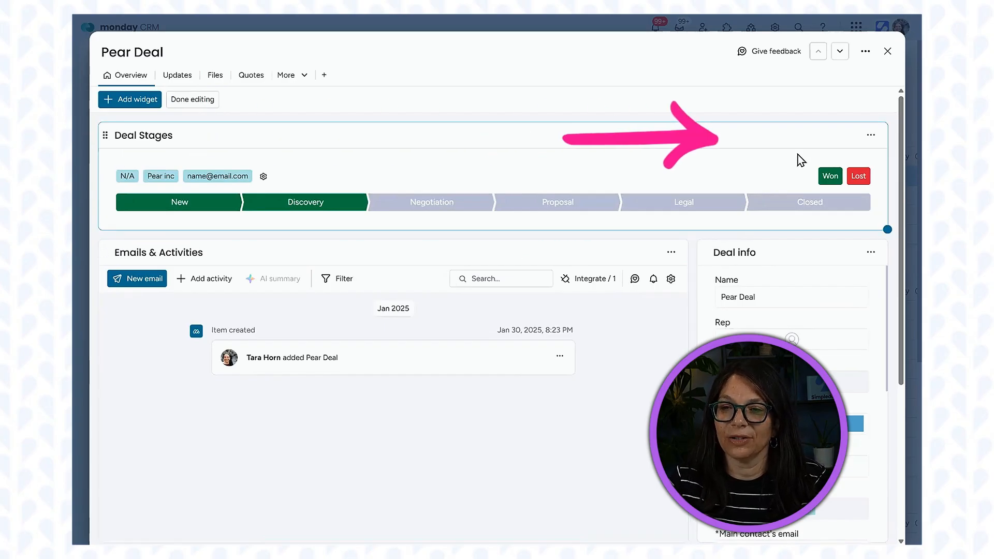
{"action": "left_click", "coordinate": [871, 135]}
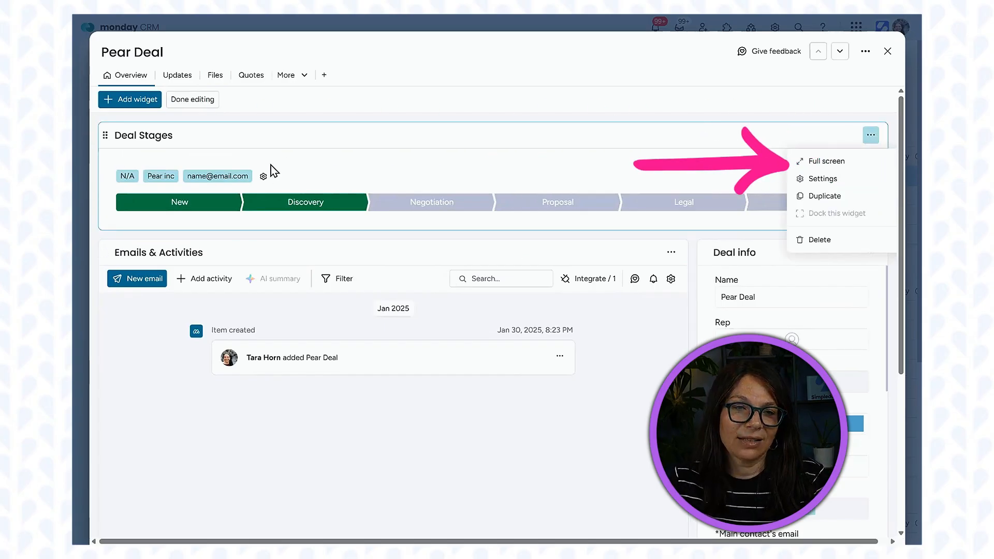
{"action": "left_click", "coordinate": [816, 241]}
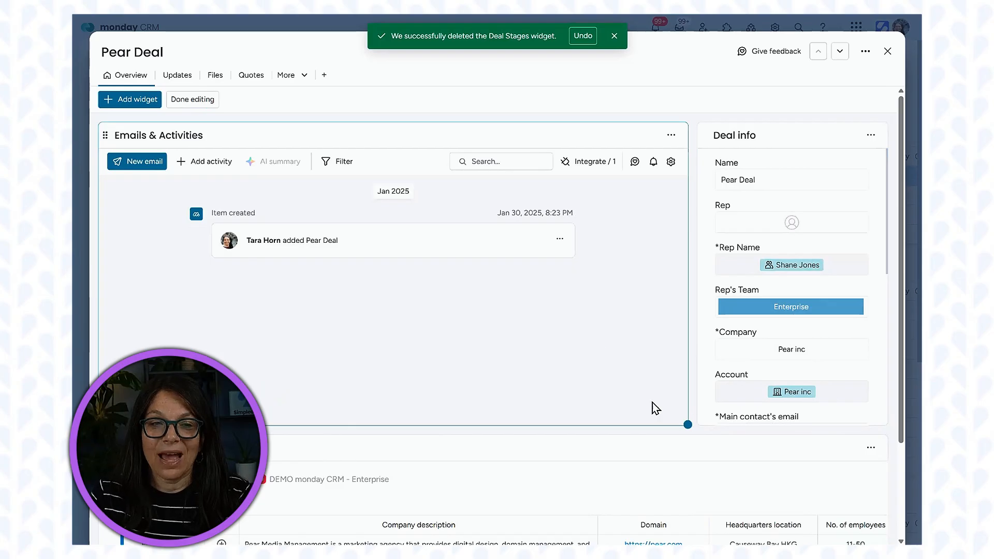
Narrow the Emails & Activities widget to free space beside Deal info, and duplicate the Deal info widget
{"action": "left_click_drag", "start_coordinate": [594, 417], "coordinate": [363, 409]}
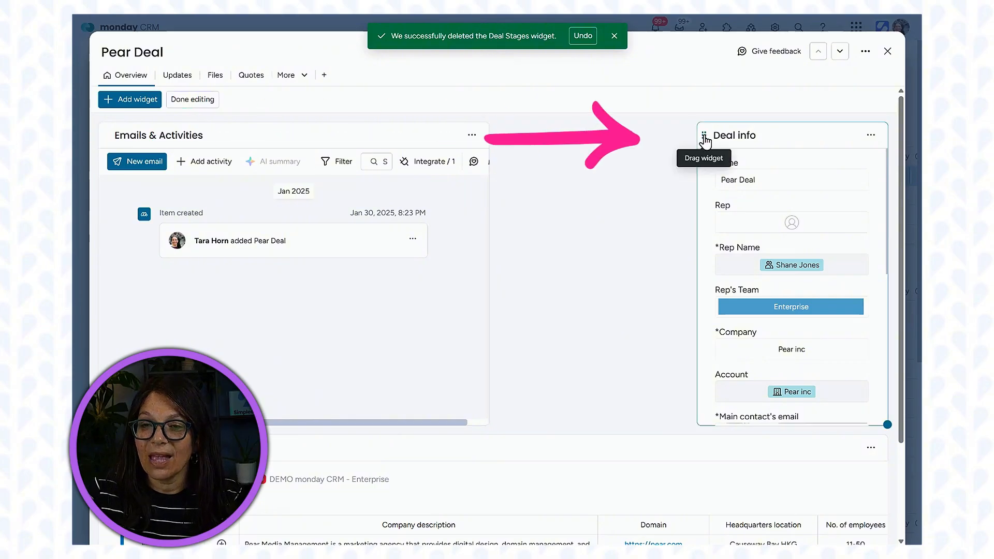
{"action": "left_click", "coordinate": [872, 136]}
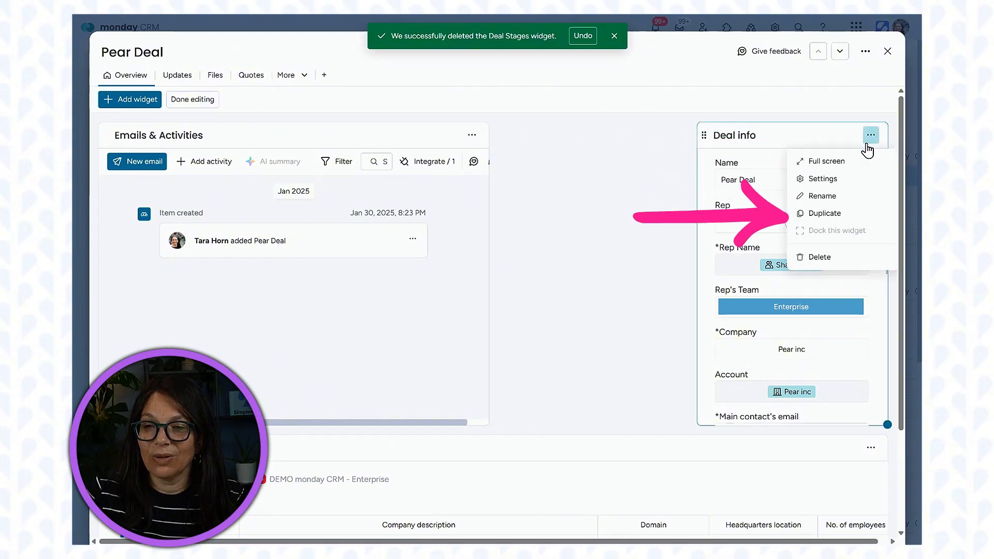
{"action": "left_click", "coordinate": [835, 215]}
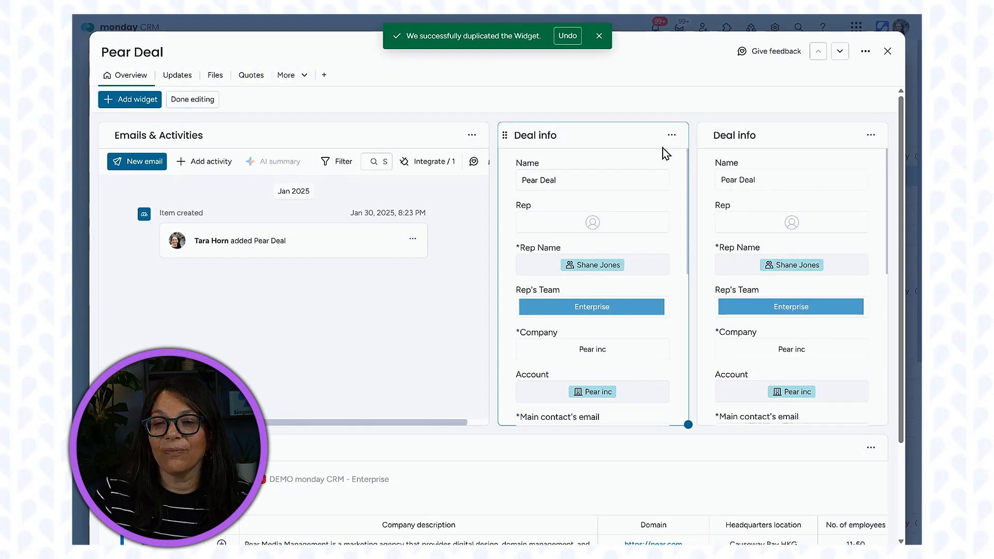
Rename the duplicated Deal info widget as "Contact Information"
{"action": "scroll", "coordinate": [605, 227], "scroll_direction": "down", "scroll_amount": 5}
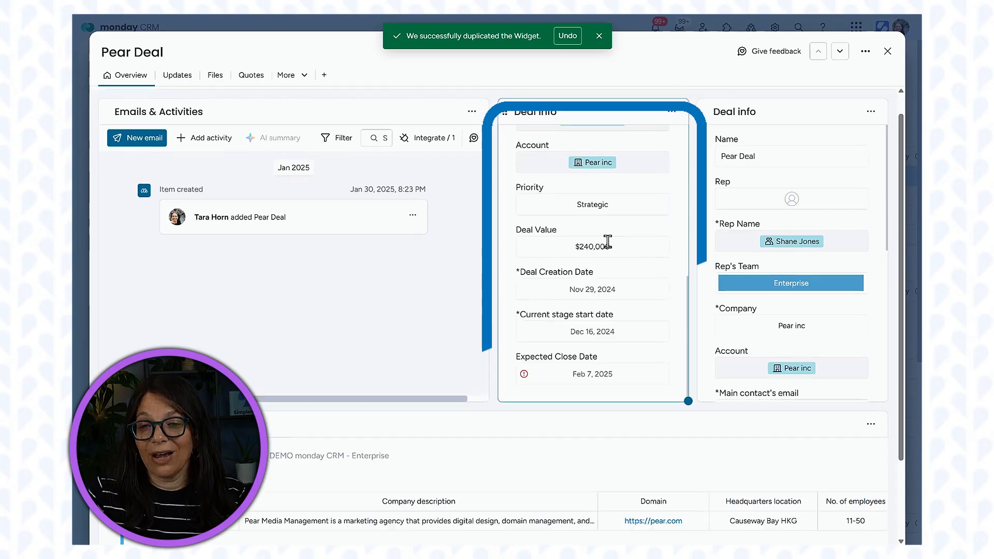
{"action": "scroll", "coordinate": [683, 221], "scroll_direction": "up", "scroll_amount": 5}
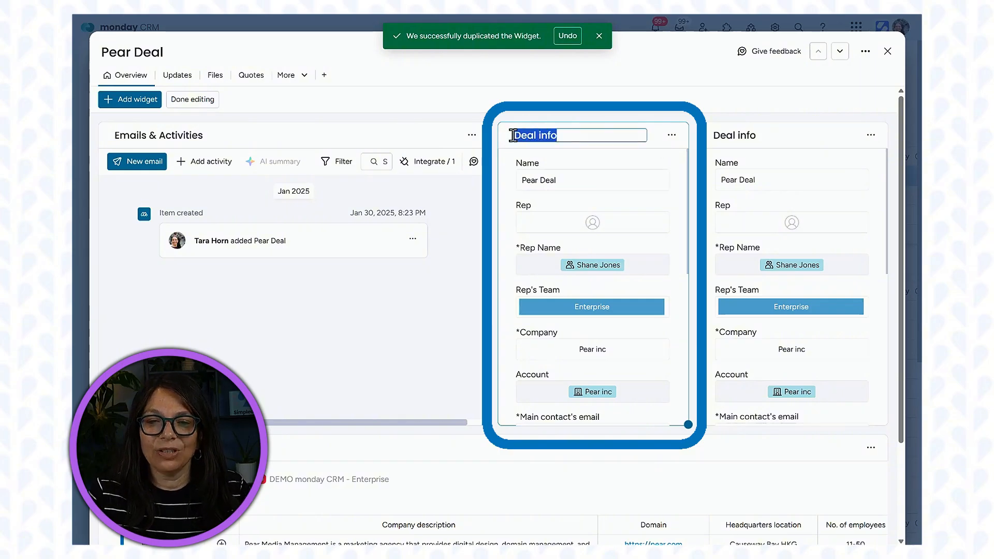
{"action": "type", "text": "Contact"}
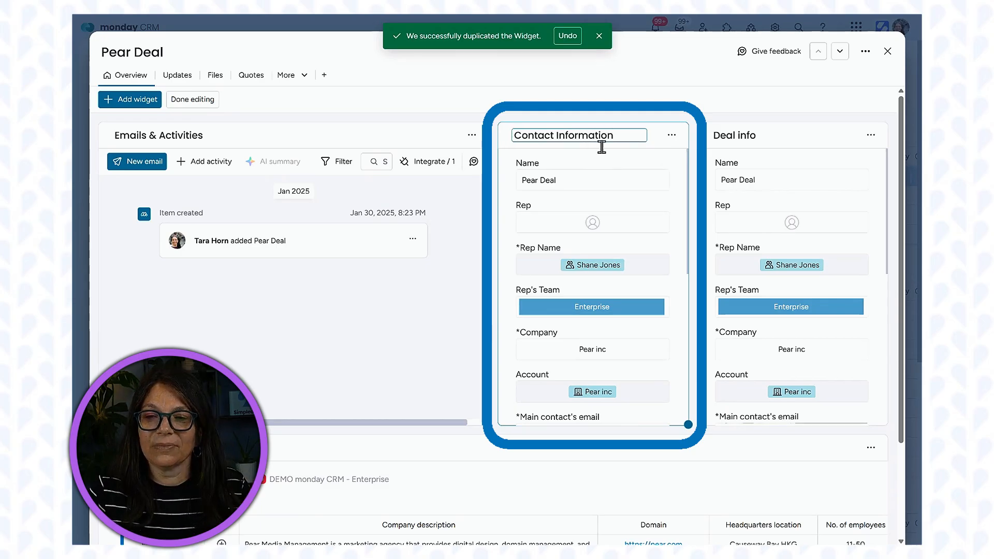
Open the Contact Information widget's settings and deselect all of the board's columns
{"action": "left_click", "coordinate": [672, 134]}
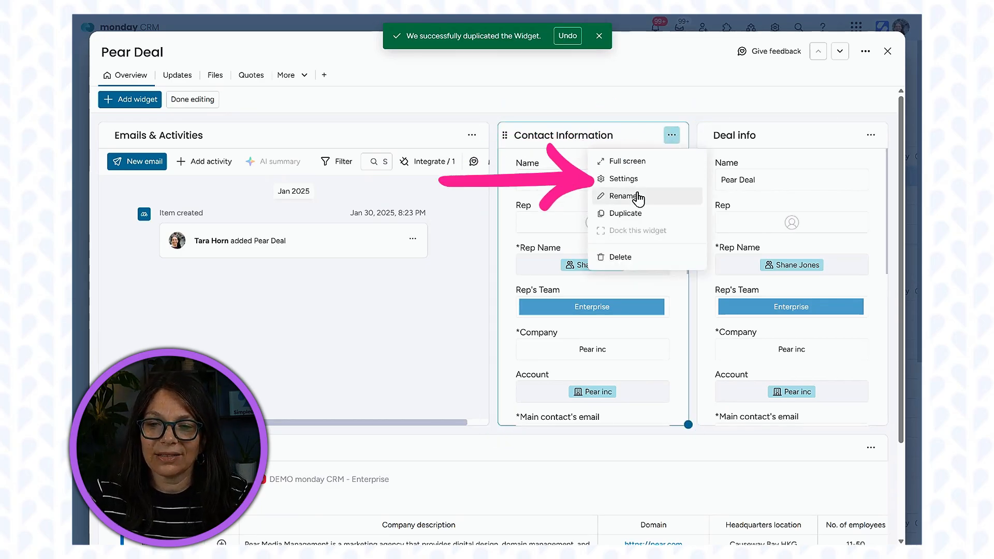
{"action": "left_click", "coordinate": [627, 179]}
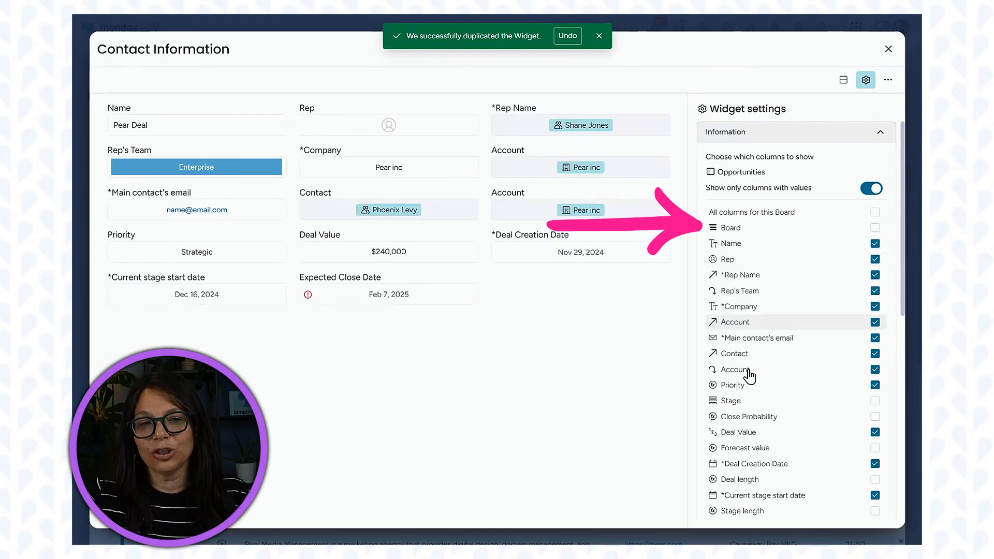
{"action": "left_click", "coordinate": [875, 243]}
{"action": "left_click", "coordinate": [875, 259]}
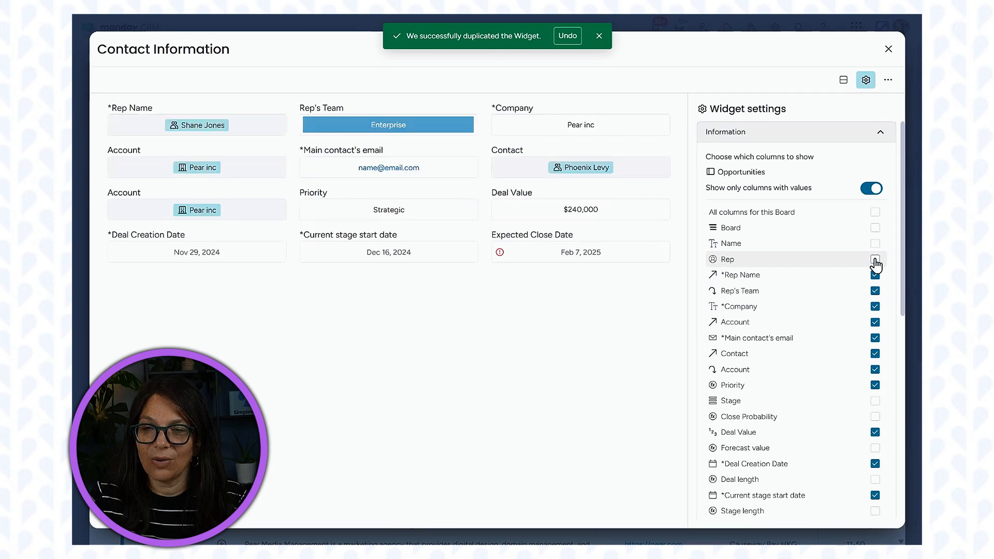
{"action": "left_click", "coordinate": [876, 213]}
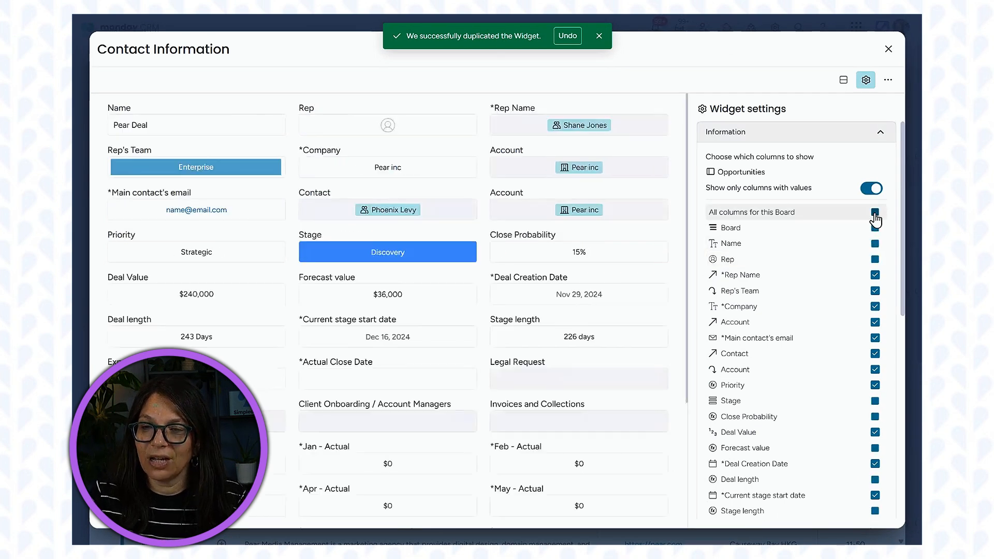
{"action": "left_click", "coordinate": [875, 213]}
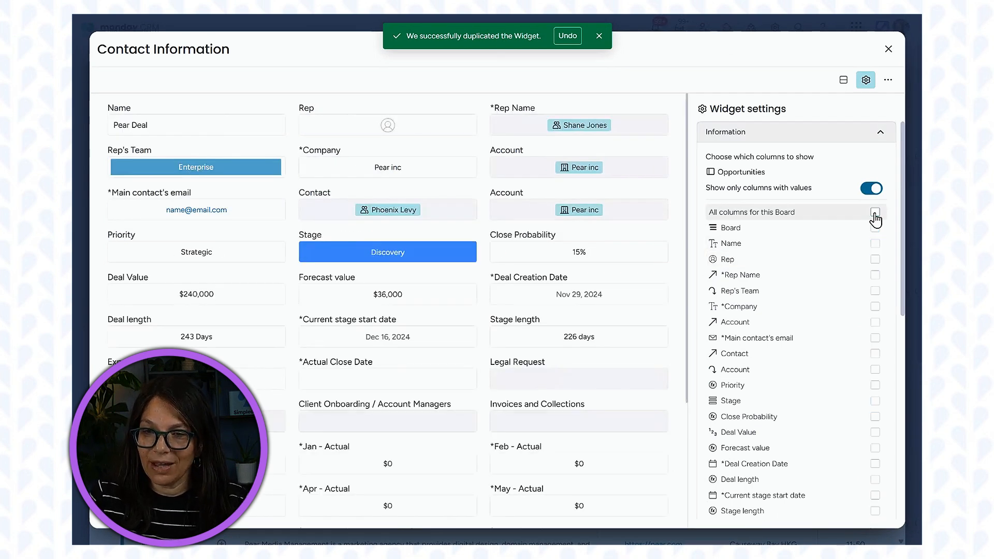
Show only both Account columns and *Main contact's email in Contact Information, and shorten the widget to fit its fields
{"action": "left_click", "coordinate": [876, 307]}
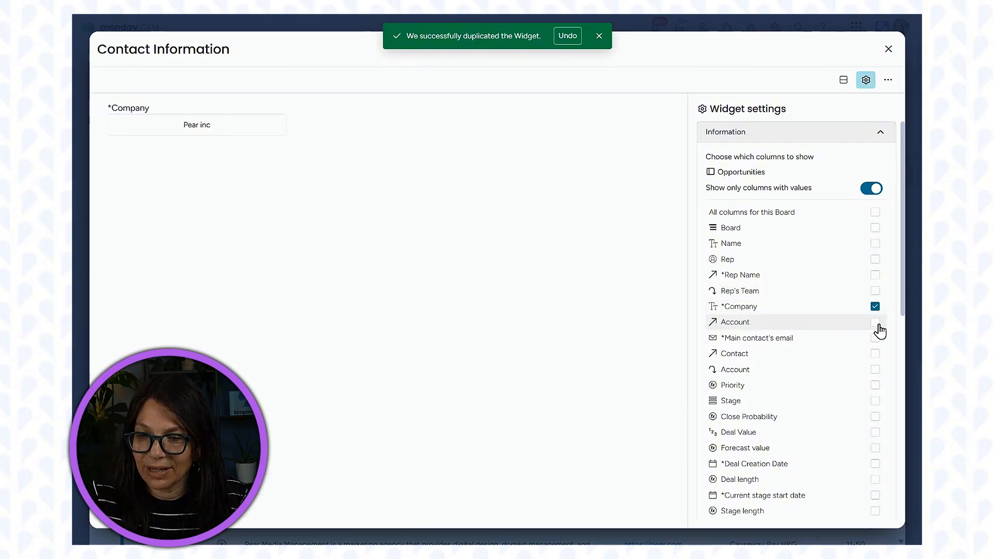
{"action": "left_click", "coordinate": [876, 323]}
{"action": "left_click", "coordinate": [875, 339]}
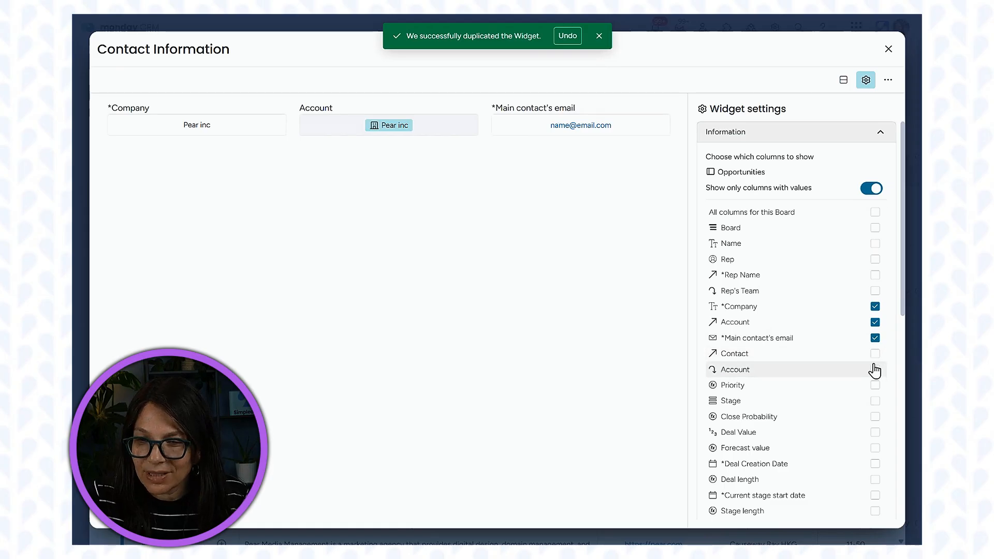
{"action": "left_click", "coordinate": [875, 369]}
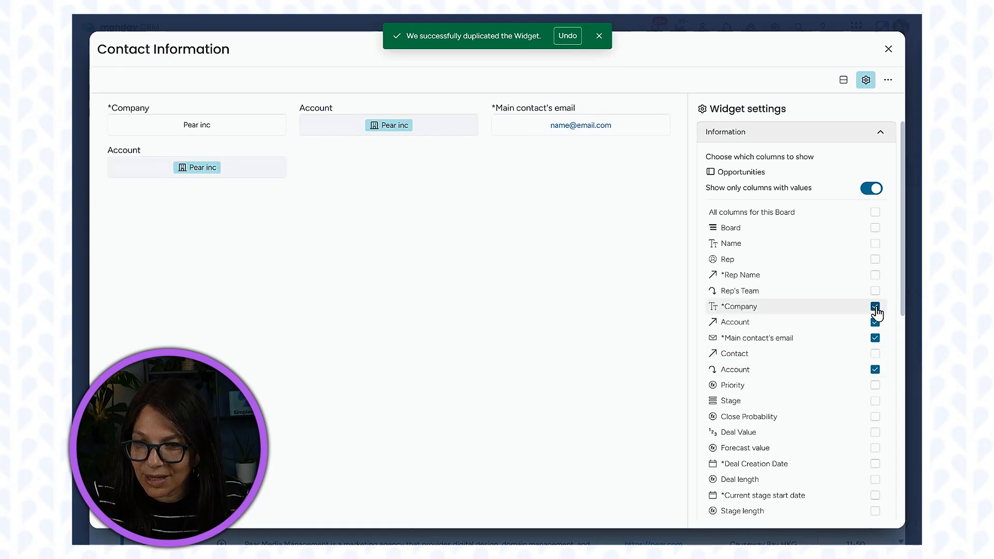
{"action": "left_click", "coordinate": [876, 306]}
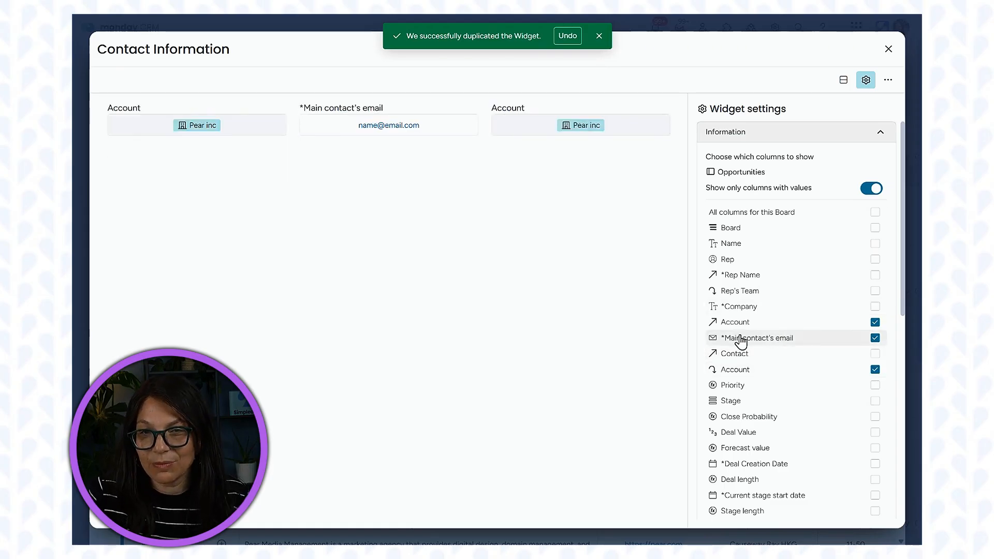
{"action": "left_click", "coordinate": [891, 50]}
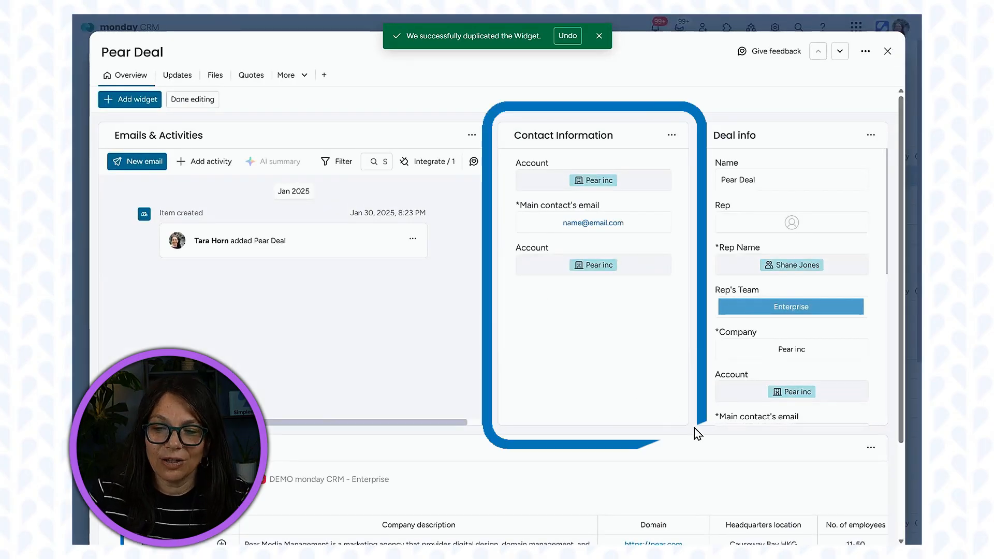
{"action": "left_click_drag", "start_coordinate": [689, 330], "coordinate": [690, 307]}
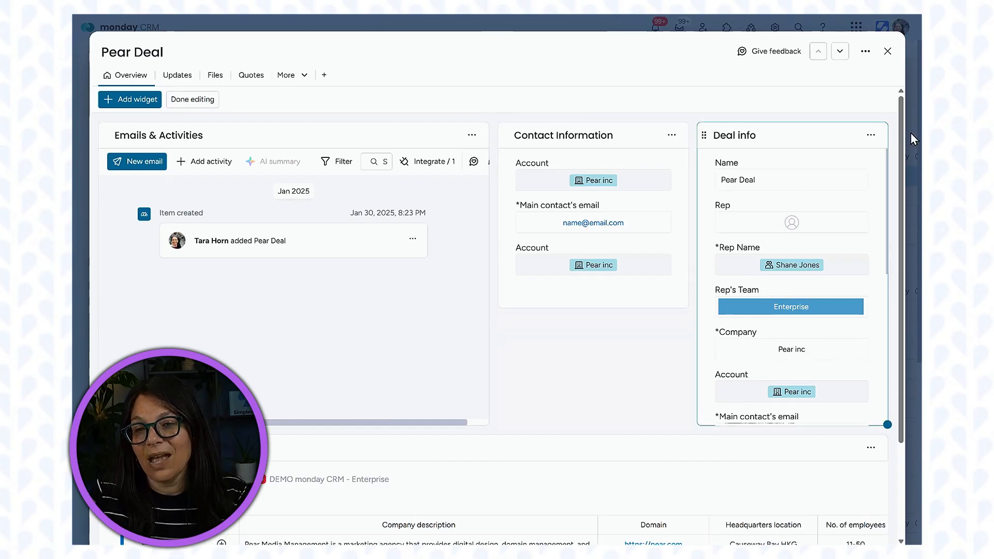
In the Deal info widget's settings, hide Name, Rep, *Company, *Main contact's email, Contact, the mirrored Account and Priority
{"action": "left_click", "coordinate": [872, 136]}
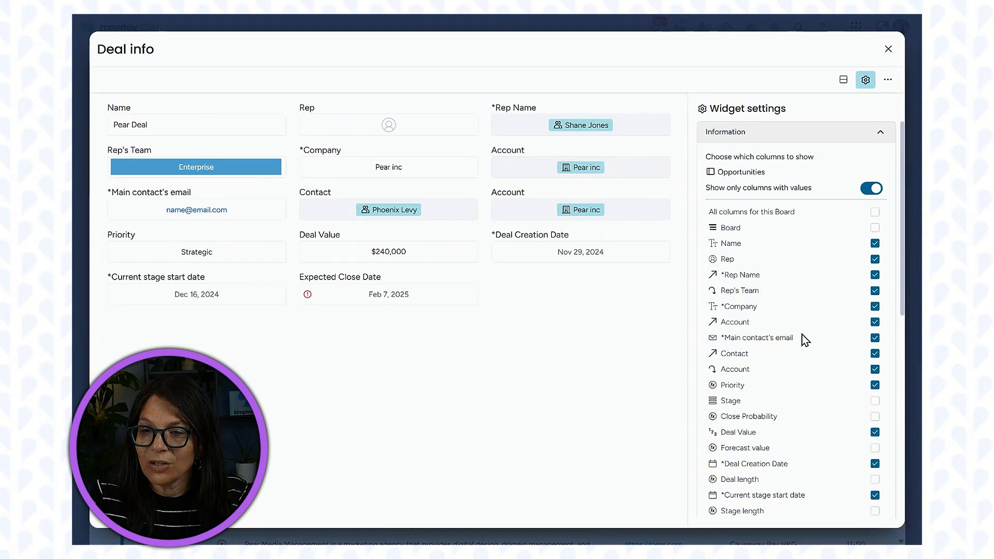
{"action": "left_click", "coordinate": [875, 244]}
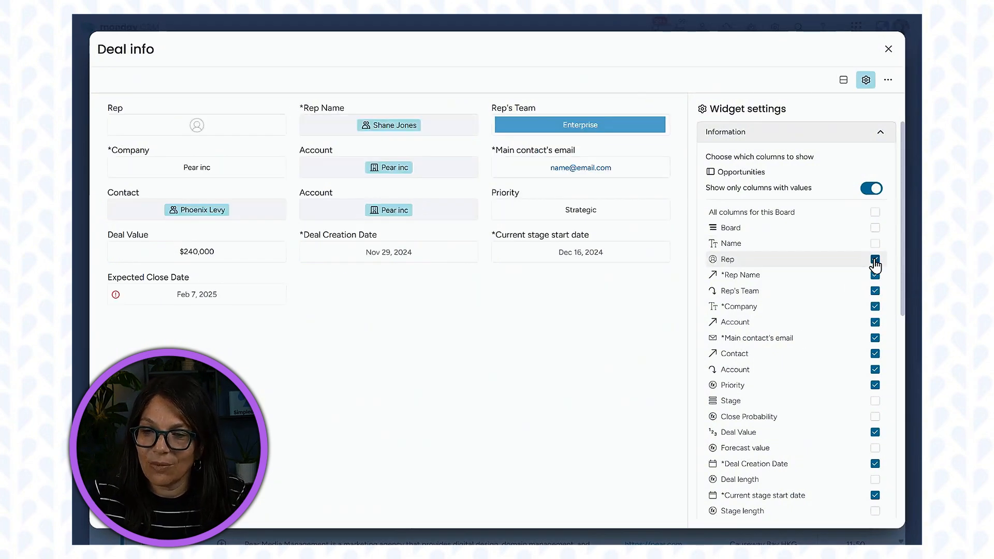
{"action": "left_click", "coordinate": [875, 260]}
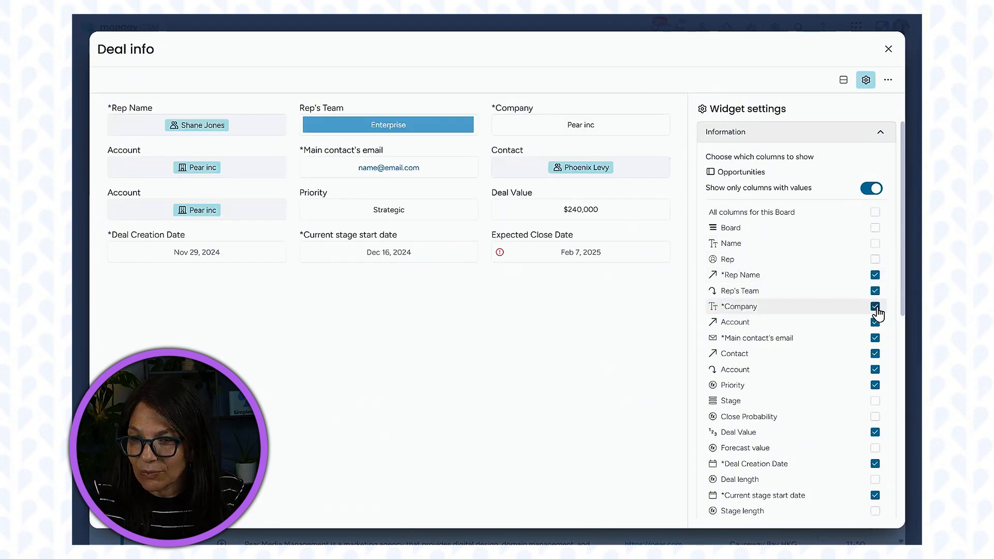
{"action": "left_click", "coordinate": [875, 306]}
{"action": "left_click", "coordinate": [875, 338]}
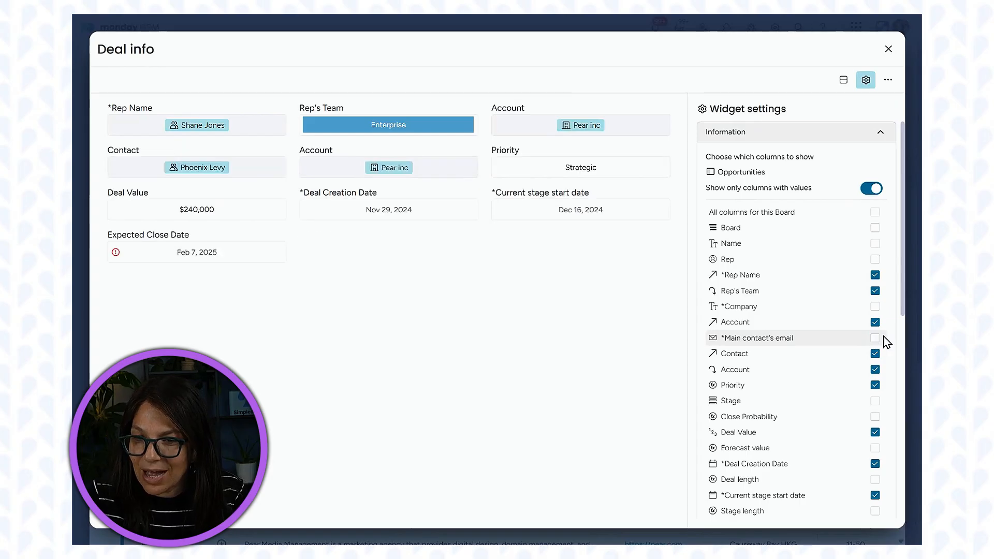
{"action": "left_click", "coordinate": [875, 357]}
{"action": "left_click", "coordinate": [875, 369]}
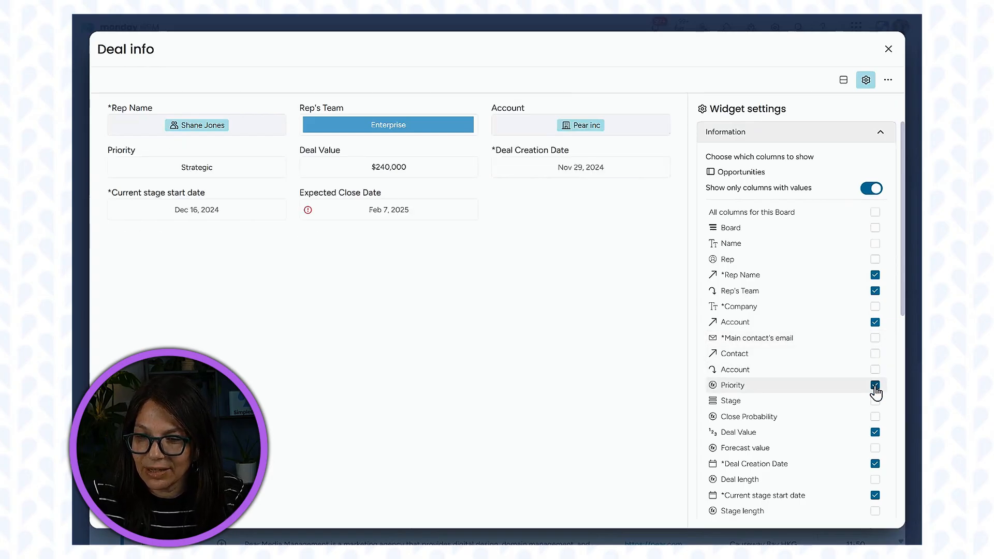
{"action": "left_click", "coordinate": [876, 385]}
Hide the remaining Account column from the Deal info widget and return to the deal overview
{"action": "scroll", "coordinate": [870, 511], "scroll_direction": "down", "scroll_amount": 1}
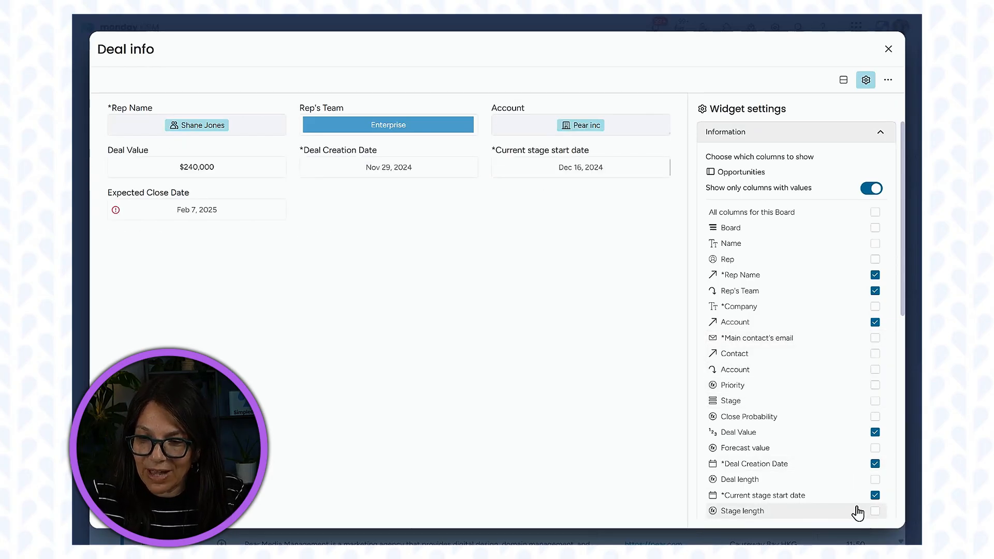
{"action": "scroll", "coordinate": [860, 338], "scroll_direction": "down", "scroll_amount": 10}
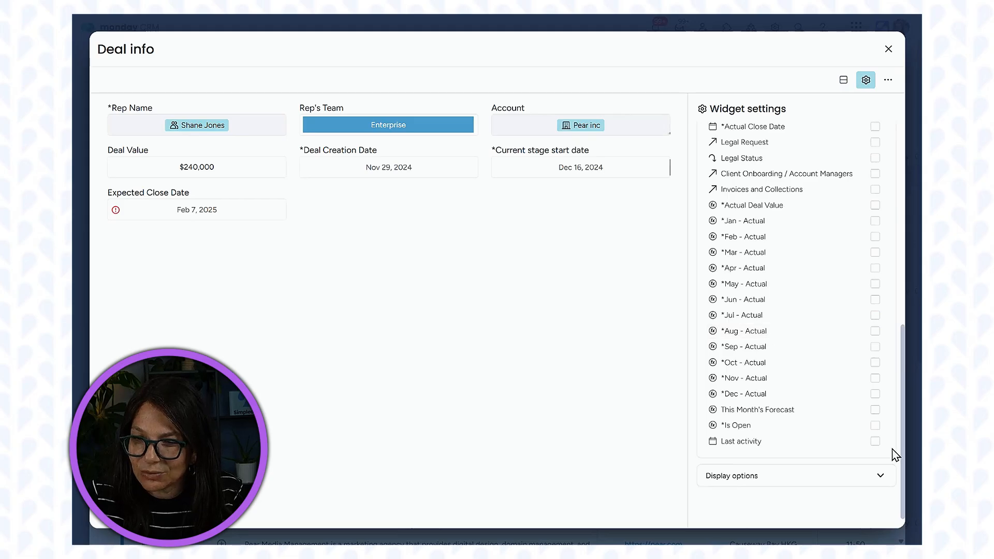
{"action": "left_click_drag", "start_coordinate": [903, 436], "coordinate": [906, 319]}
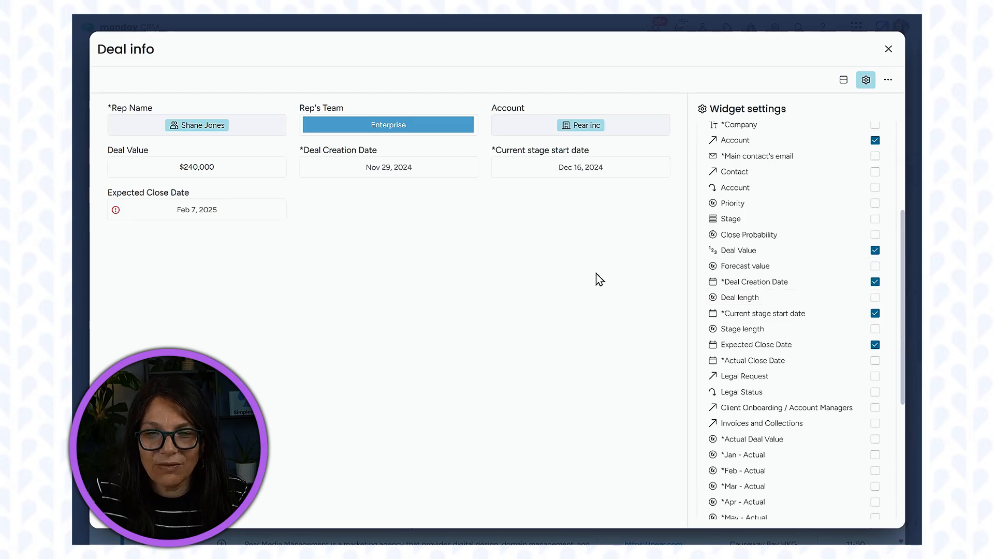
{"action": "left_click", "coordinate": [874, 142]}
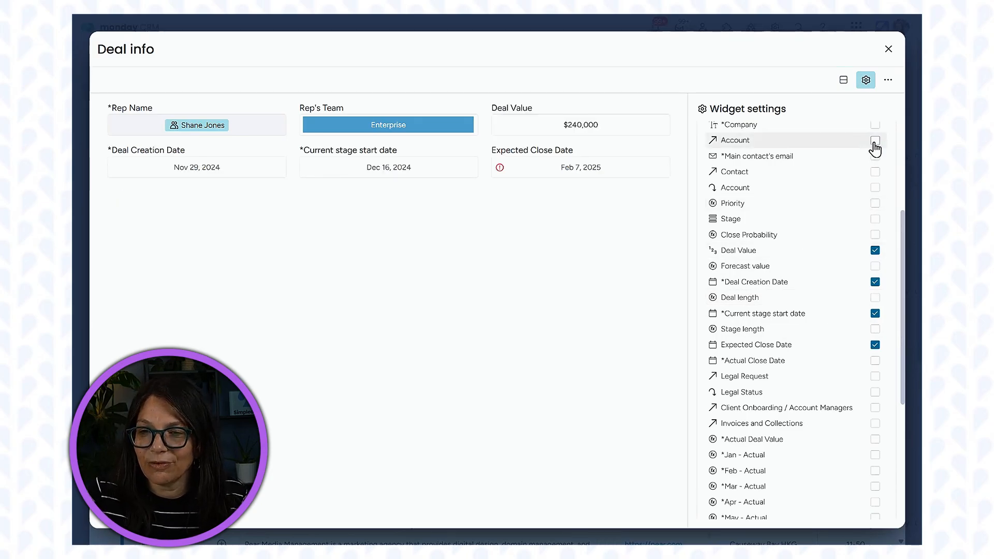
{"action": "left_click", "coordinate": [889, 48]}
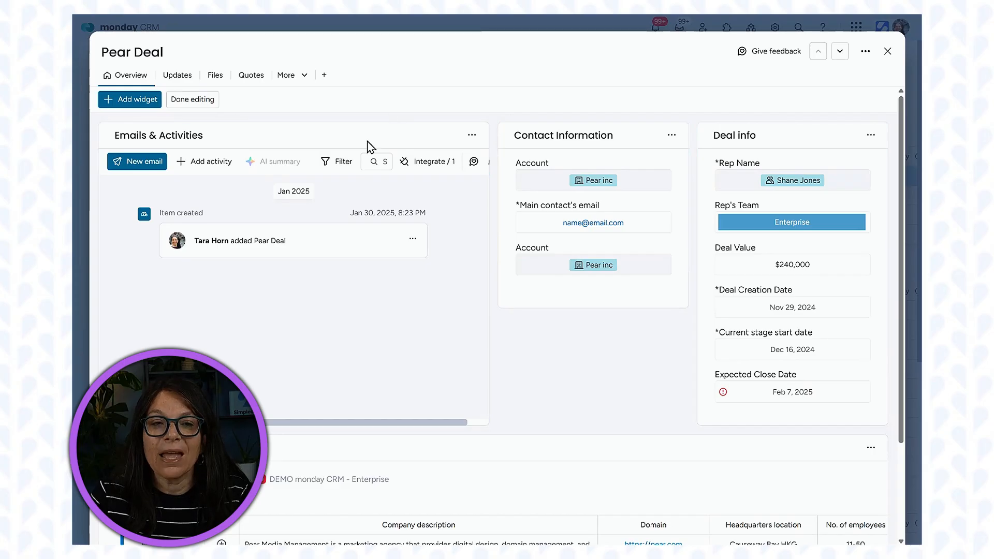
Examine the additional widgets offered for the deal overview in the Widgets Center's Recommended, Essentials and Media categories, and close it without adding any
{"action": "left_click", "coordinate": [128, 104]}
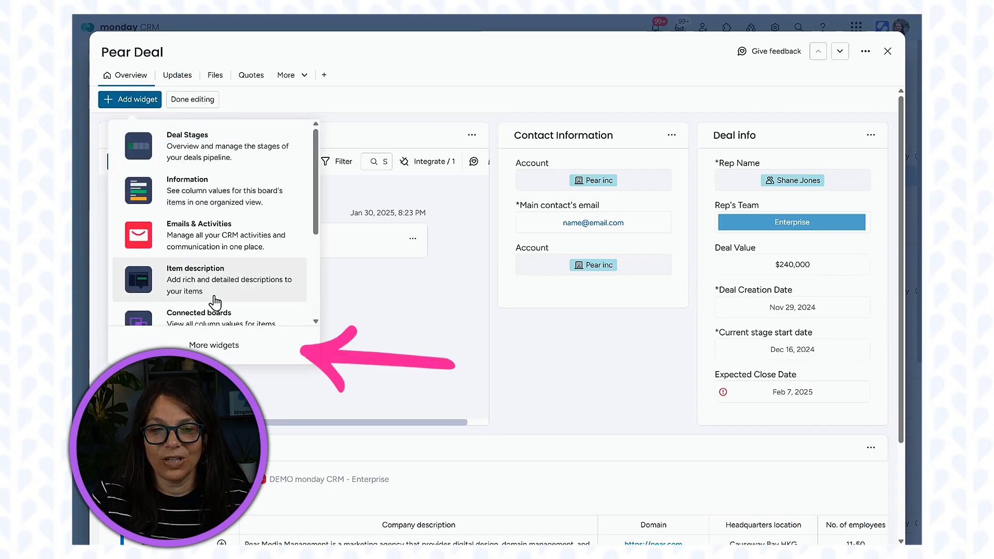
{"action": "left_click", "coordinate": [222, 342]}
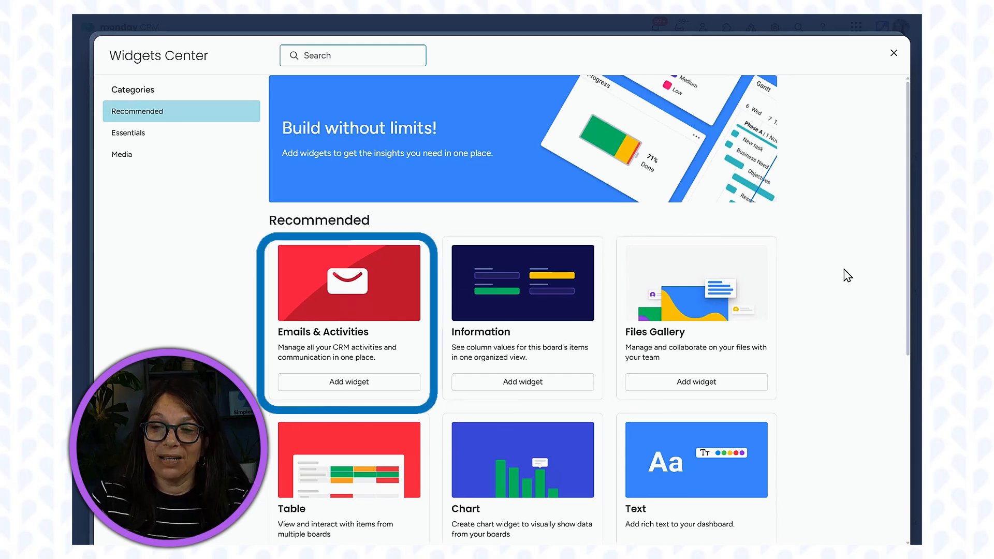
{"action": "left_click_drag", "start_coordinate": [909, 231], "coordinate": [896, 490]}
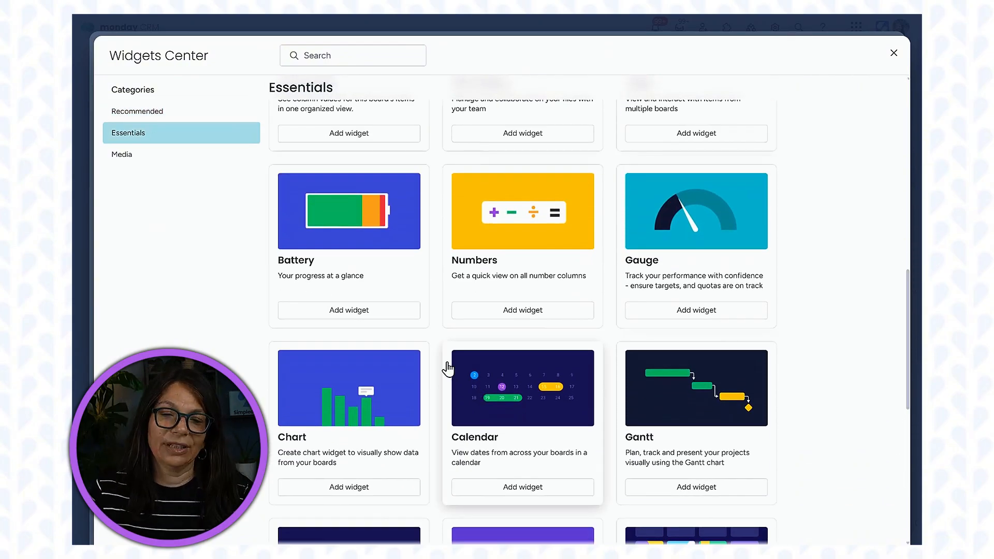
{"action": "left_click_drag", "start_coordinate": [908, 322], "coordinate": [905, 359]}
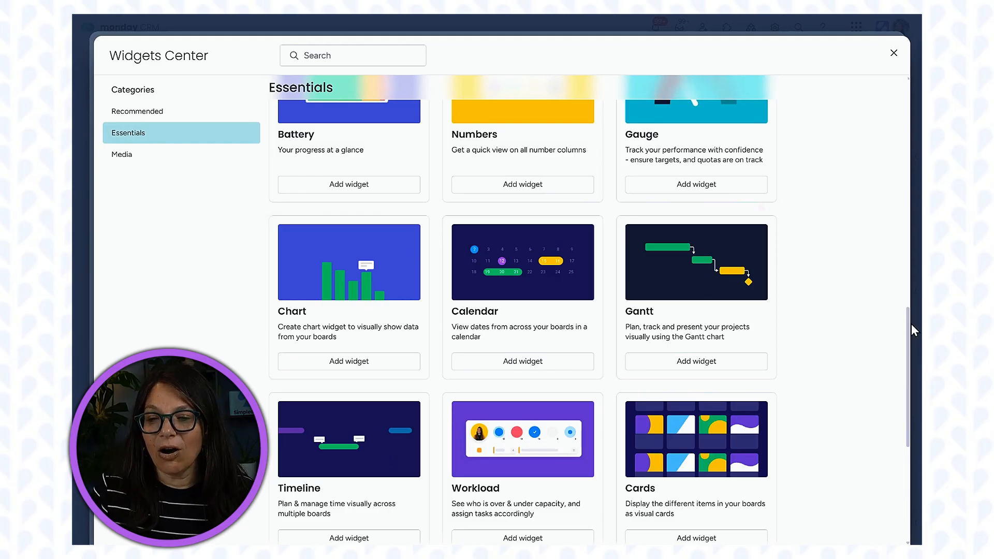
{"action": "left_click_drag", "start_coordinate": [909, 336], "coordinate": [909, 458]}
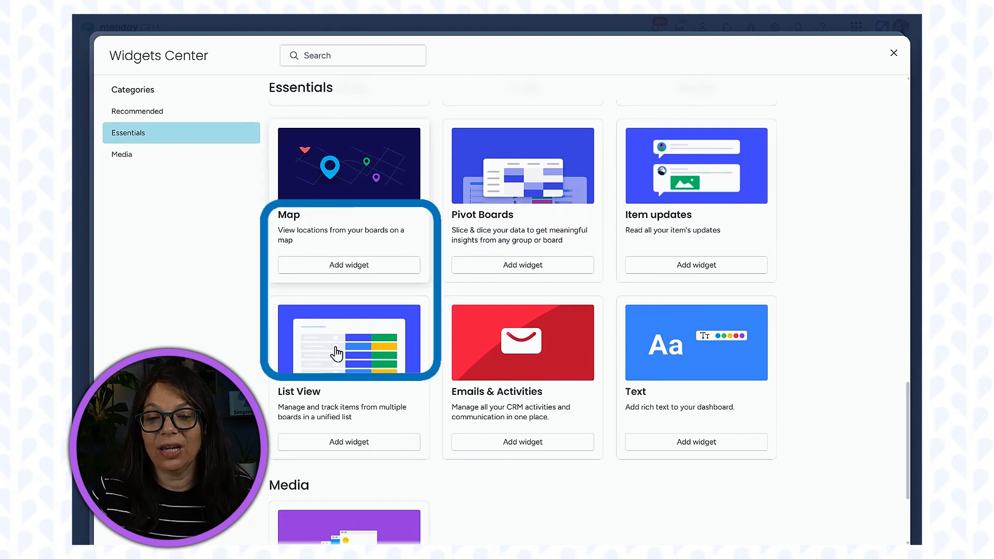
{"action": "scroll", "coordinate": [681, 378], "scroll_direction": "down", "scroll_amount": 3}
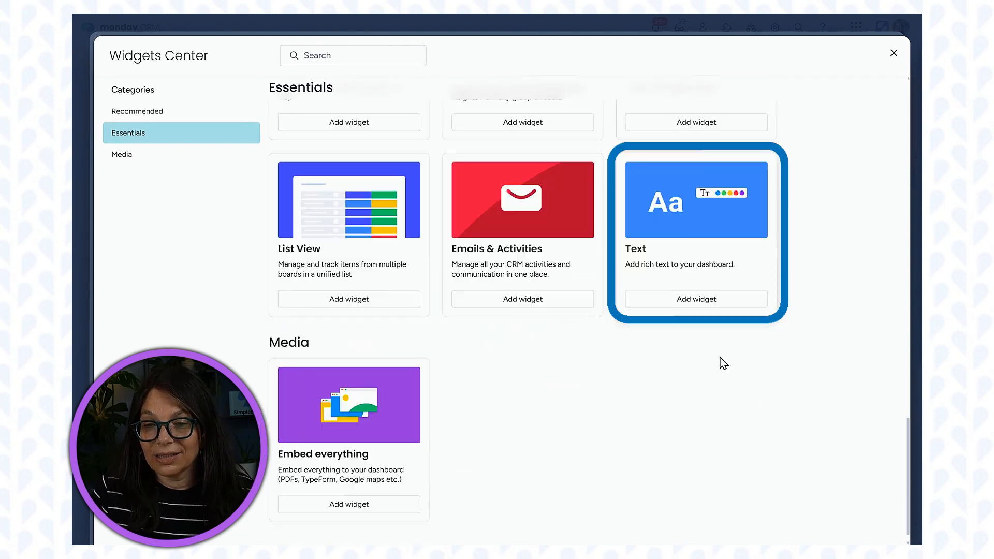
{"action": "scroll", "coordinate": [650, 378], "scroll_direction": "up", "scroll_amount": 20}
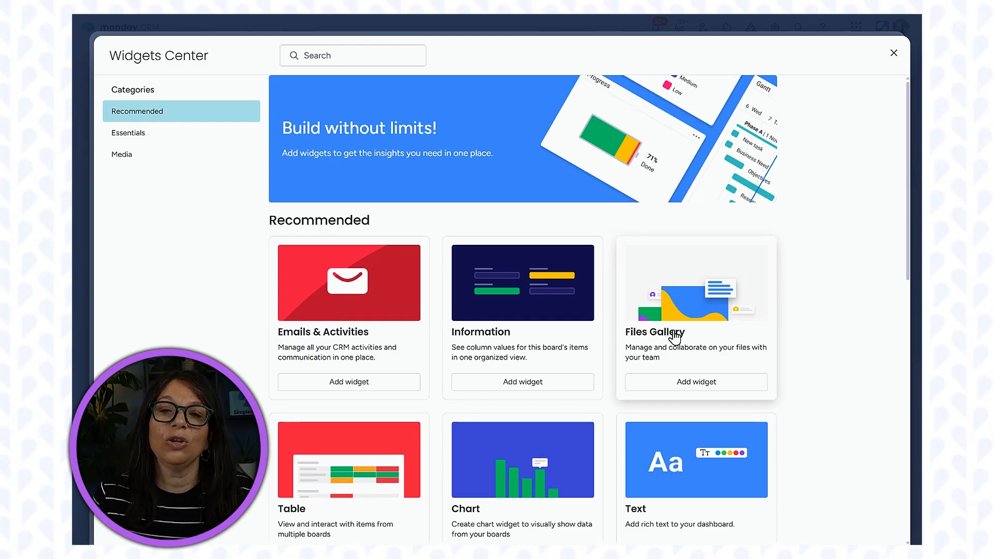
{"action": "left_click", "coordinate": [895, 55]}
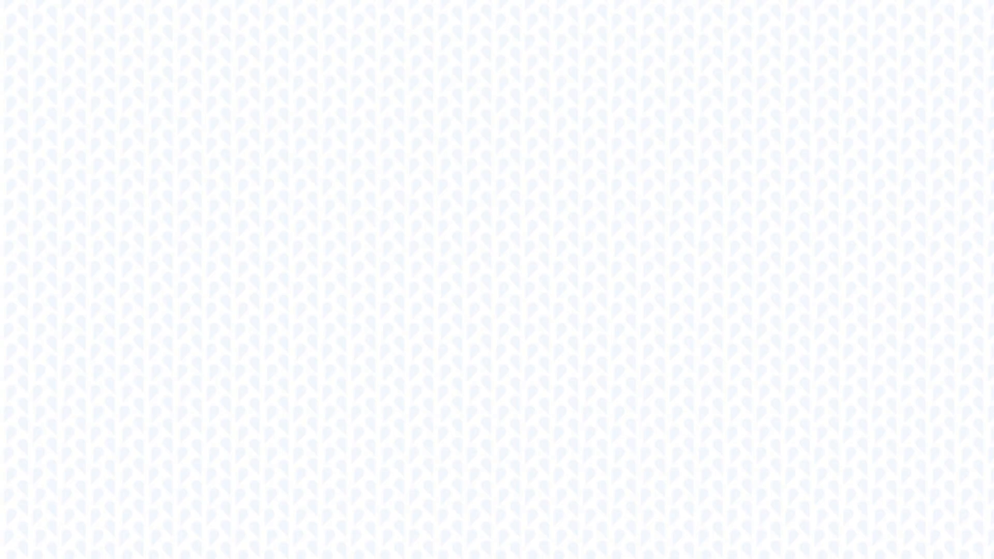